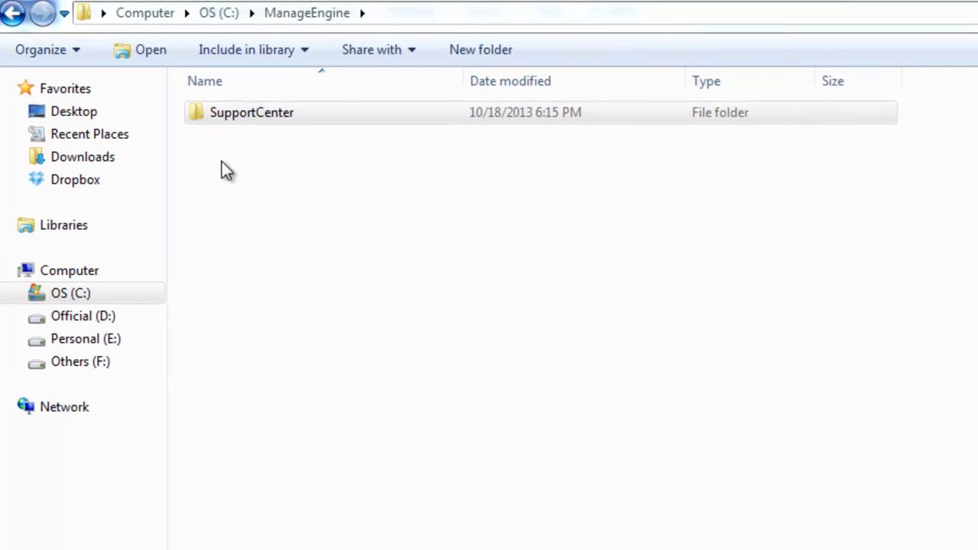
- Copy jiraimpl.jar from SupportCenter\actionplugins\jira\lib
double_click(250, 120)
double_click(273, 122)
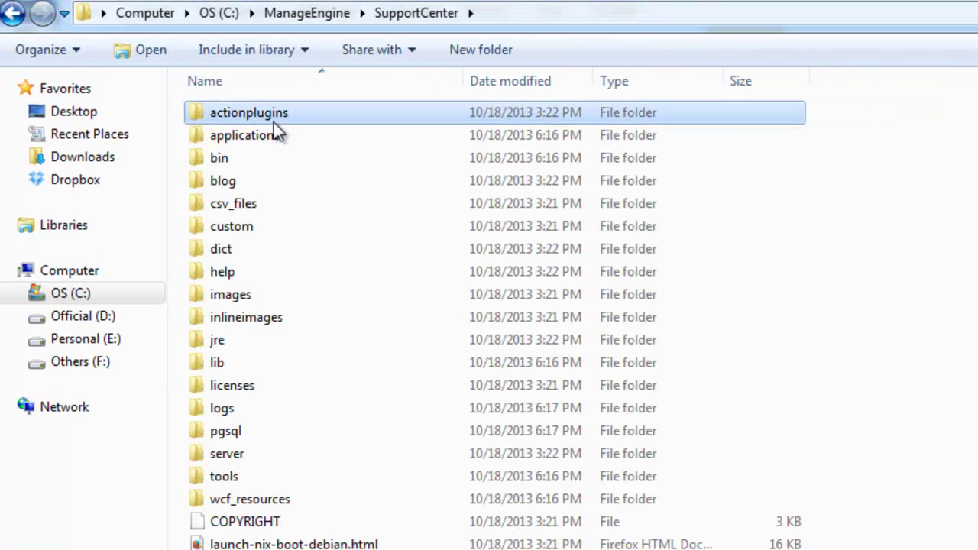
double_click(238, 114)
double_click(233, 142)
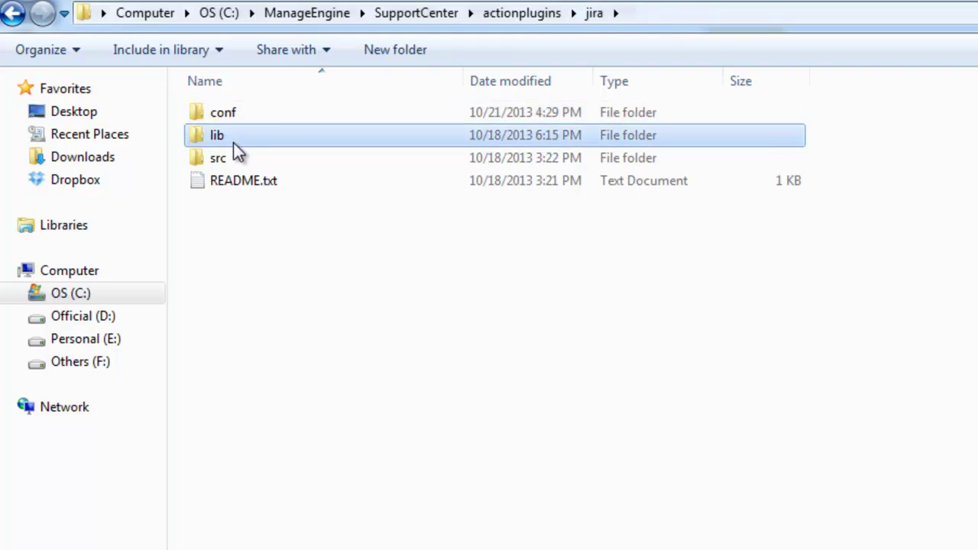
click(246, 116)
right_click(248, 115)
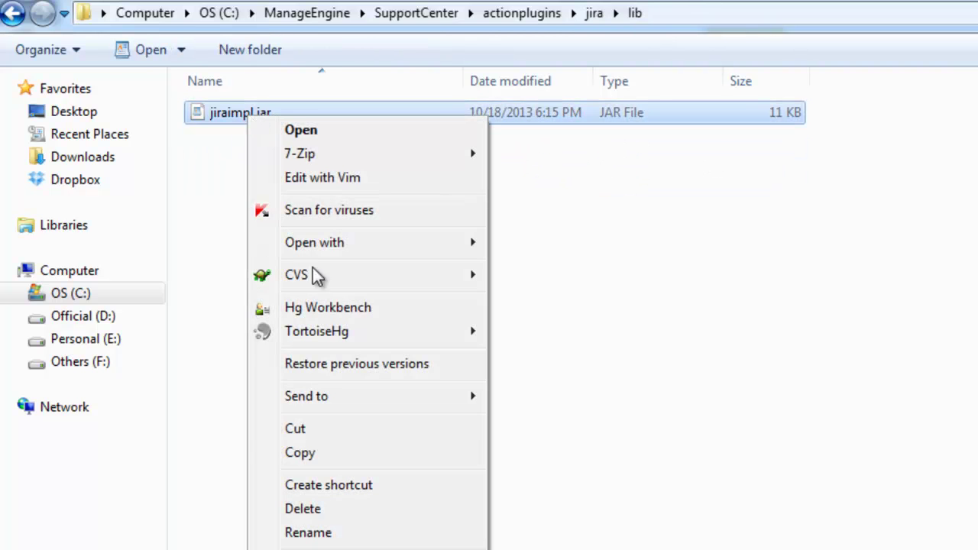
click(334, 450)
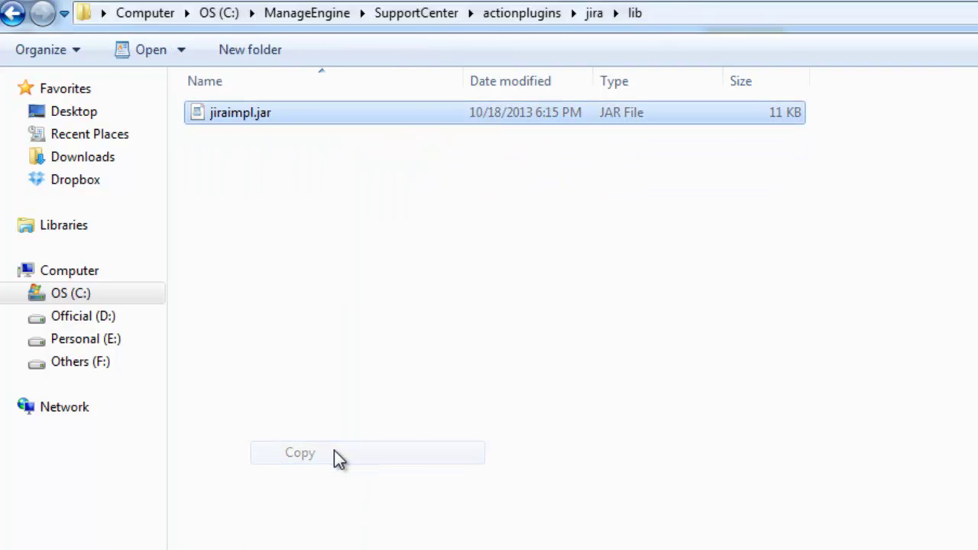
- Paste jiraimpl.jar into SupportCenter\server\default\lib
click(414, 16)
double_click(259, 449)
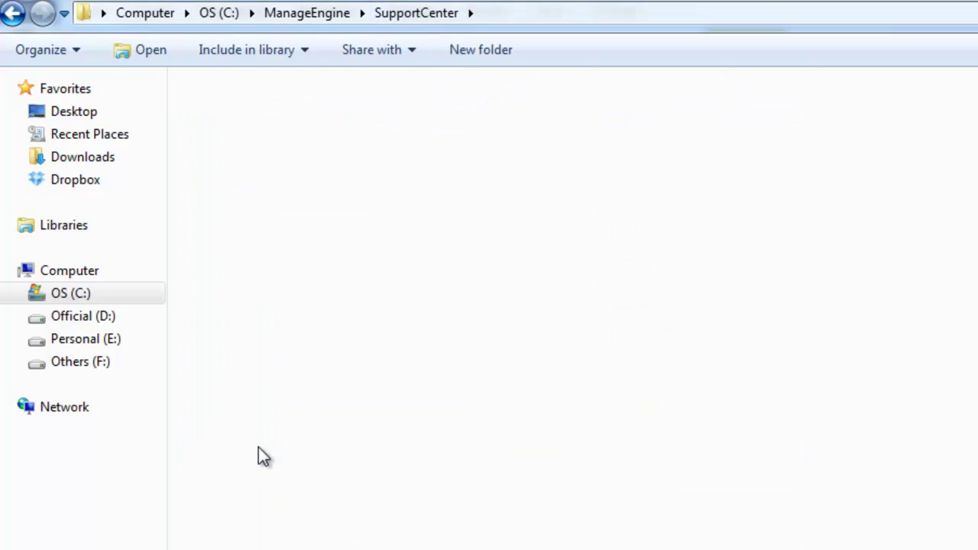
double_click(235, 113)
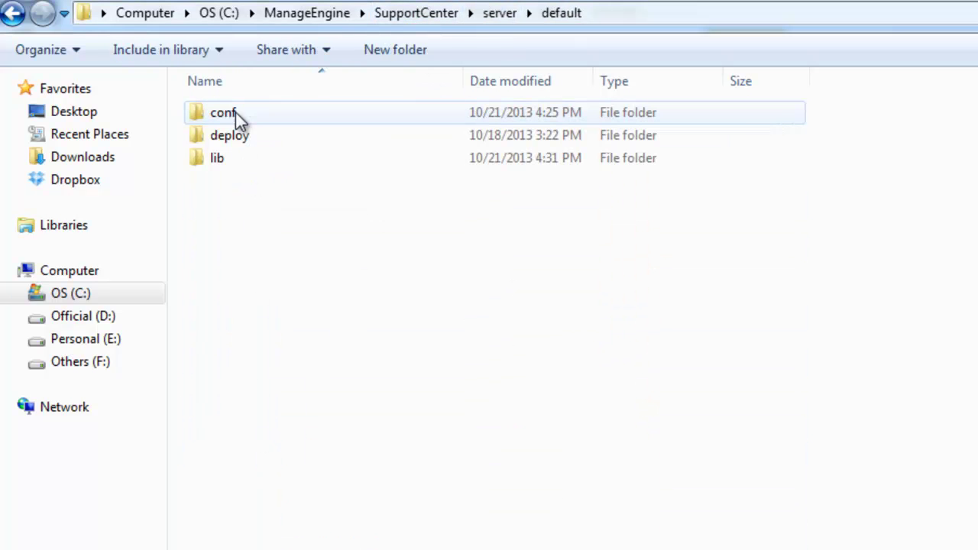
double_click(234, 159)
right_click(368, 185)
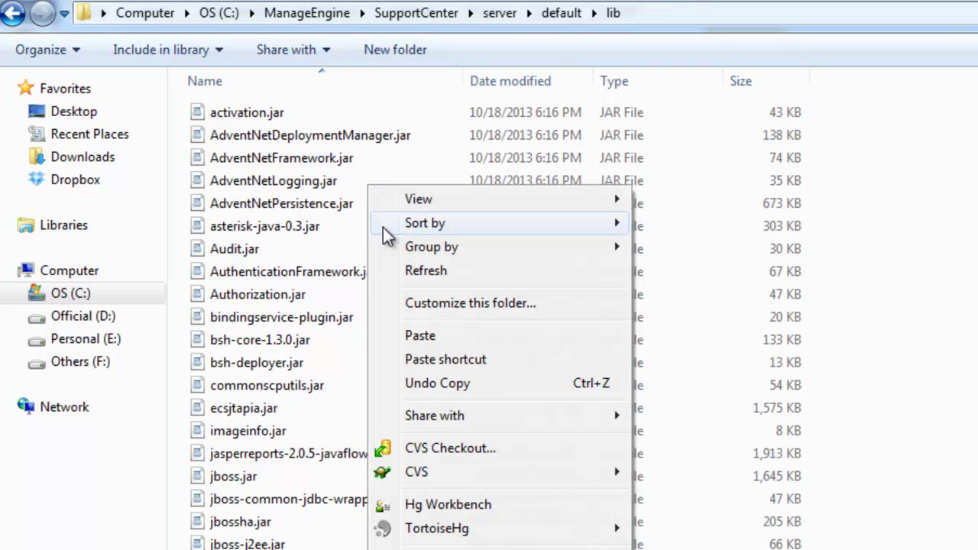
click(423, 340)
- Copy Jira.xml from actionplugins\jira\conf for pasting into server\default\conf
click(416, 15)
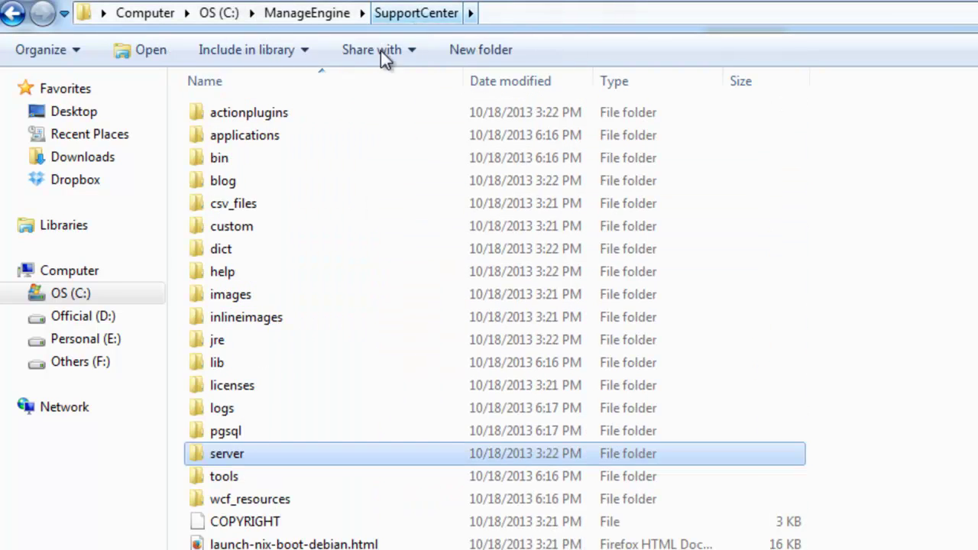
double_click(302, 120)
double_click(246, 113)
double_click(246, 112)
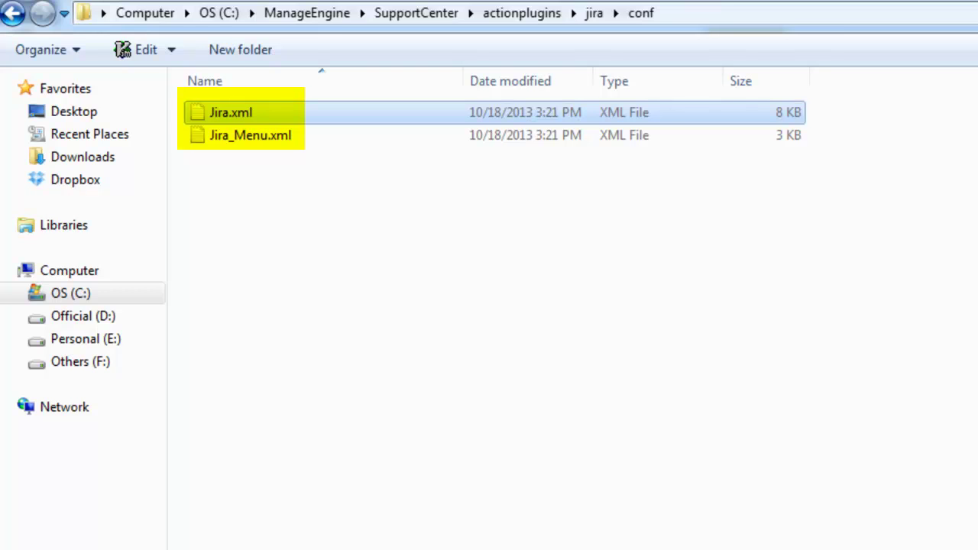
right_click(256, 116)
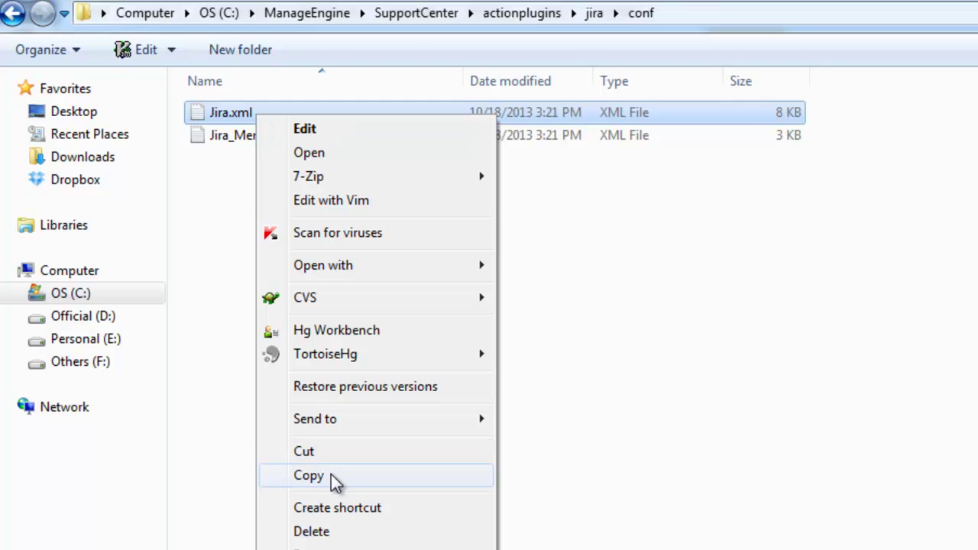
click(331, 474)
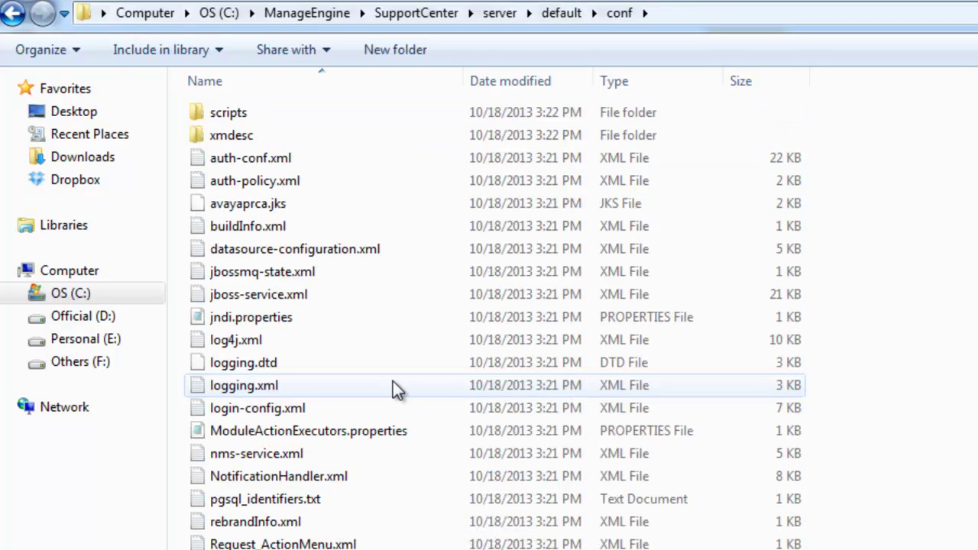
right_click(405, 380)
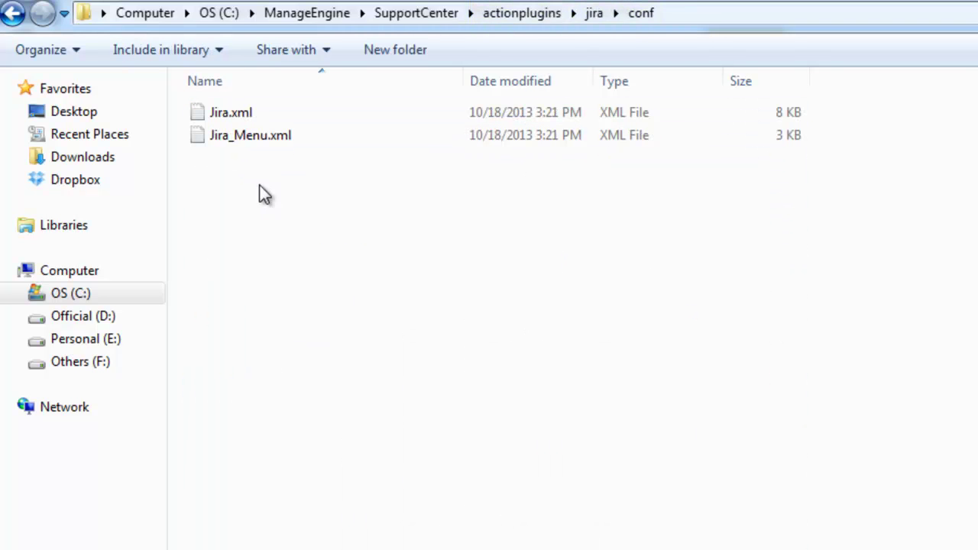
- Copy the JiraIntegration and JiraUpdateStatus menu blocks from Jira_Menu.xml
double_click(290, 139)
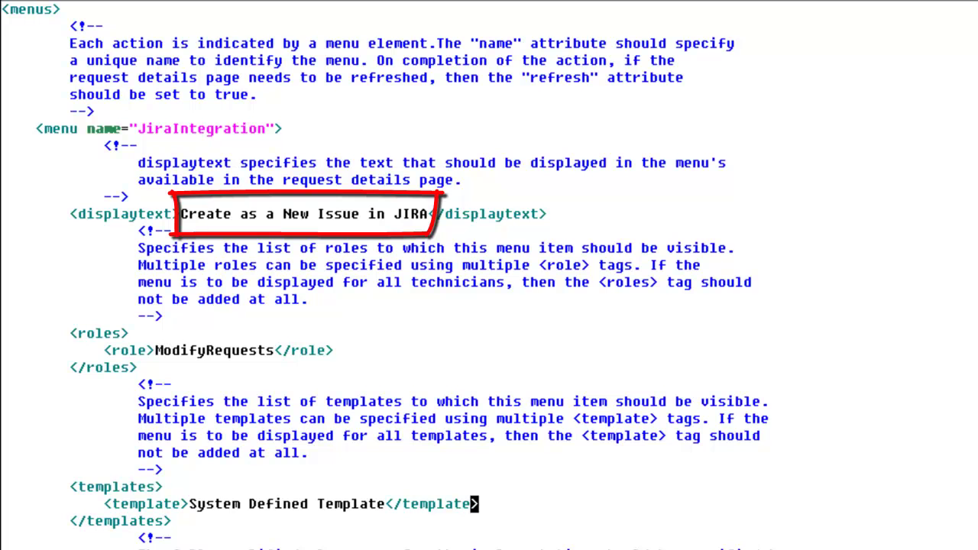
mouse_move(34, 128)
mouse_down()
mouse_move(317, 424)
mouse_move(382, 547)
mouse_up()
right_click(357, 375)
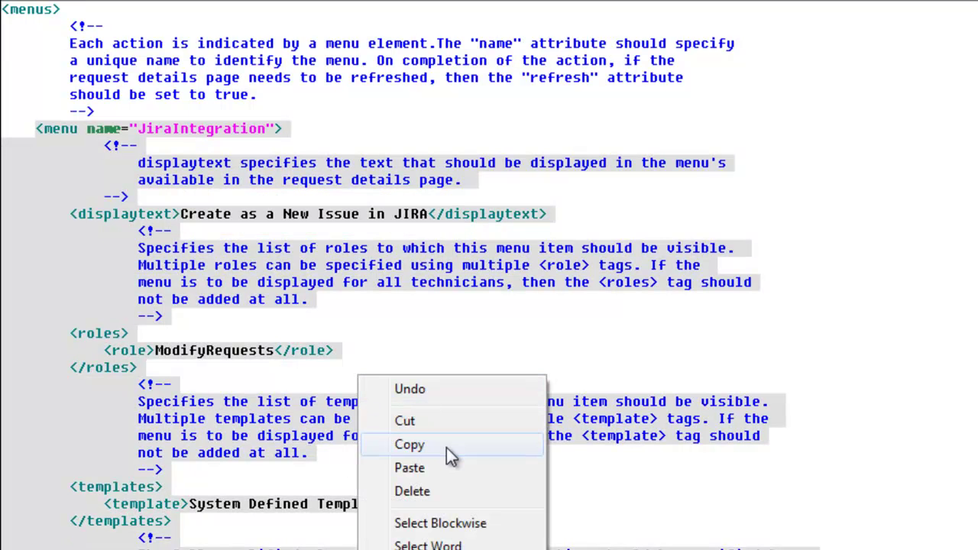
click(447, 449)
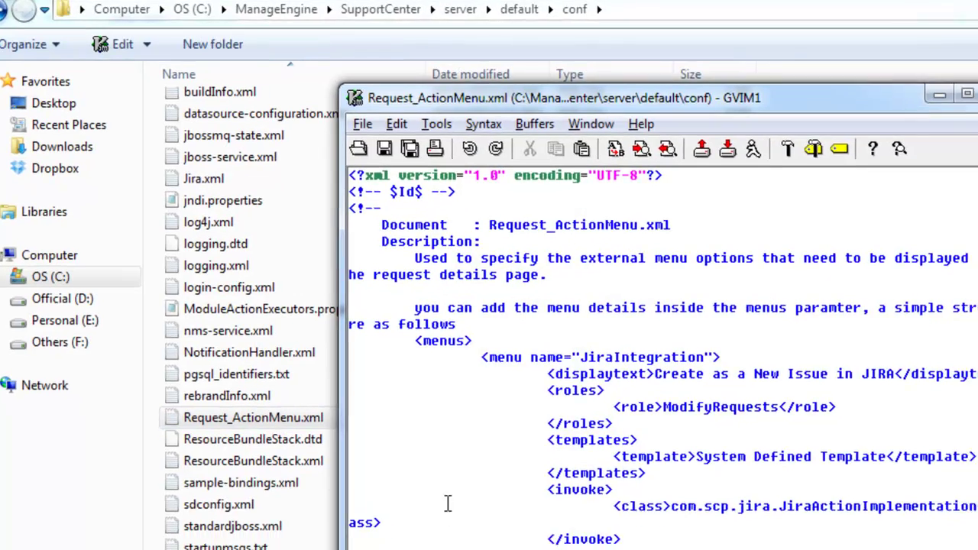
- Paste the menu blocks between <menus></menus> in Request_ActionMenu.xml and save it
scroll(448, 503, down, 5)
click(414, 440)
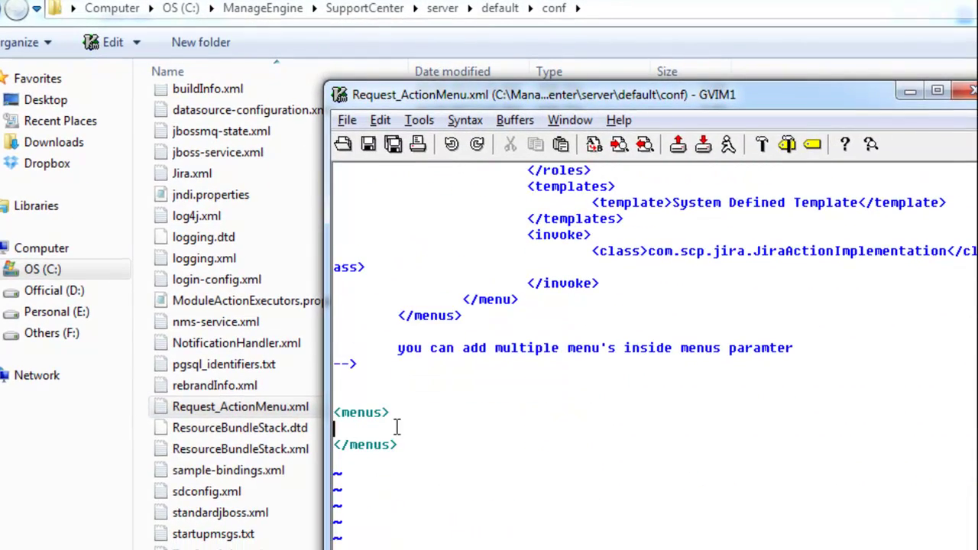
right_click(396, 427)
click(393, 468)
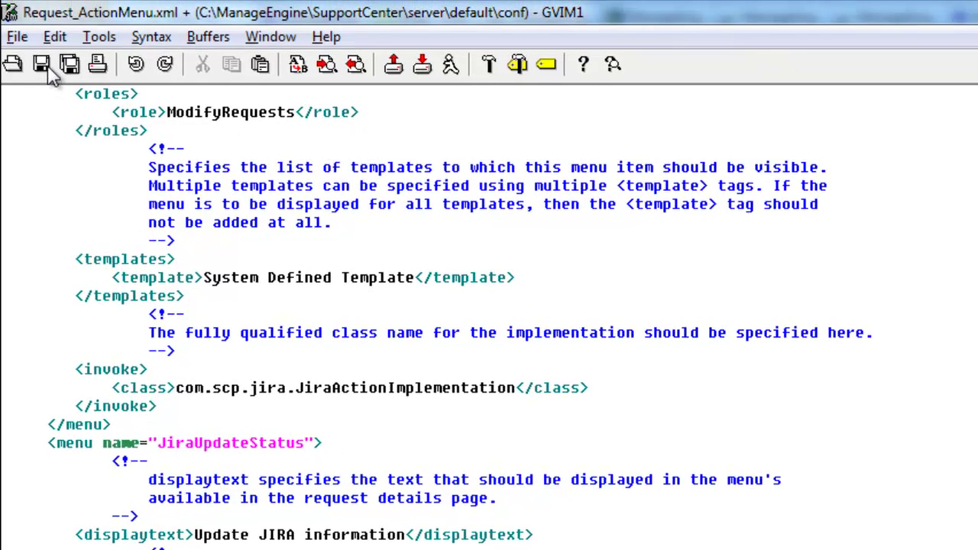
click(48, 71)
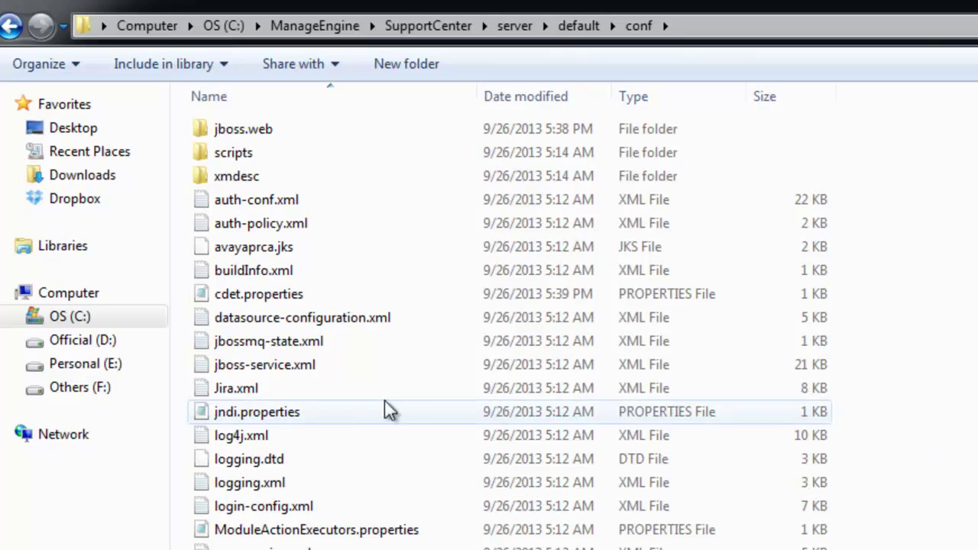
- In Jira.xml, set the URL host to localhost:8090, username to administrator, and select the password placeholder
click(322, 396)
double_click(321, 397)
scroll(489, 305, down, 4)
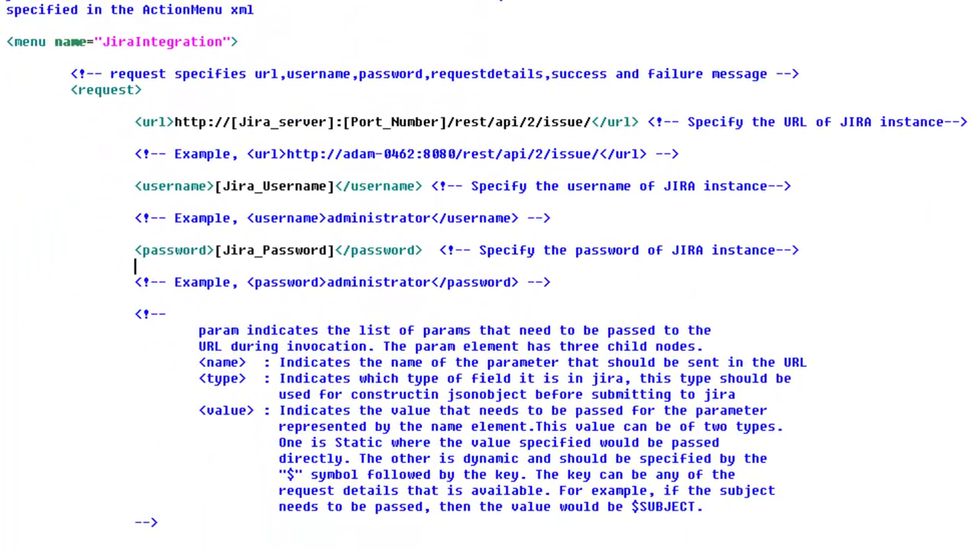
drag(232, 122, 448, 123)
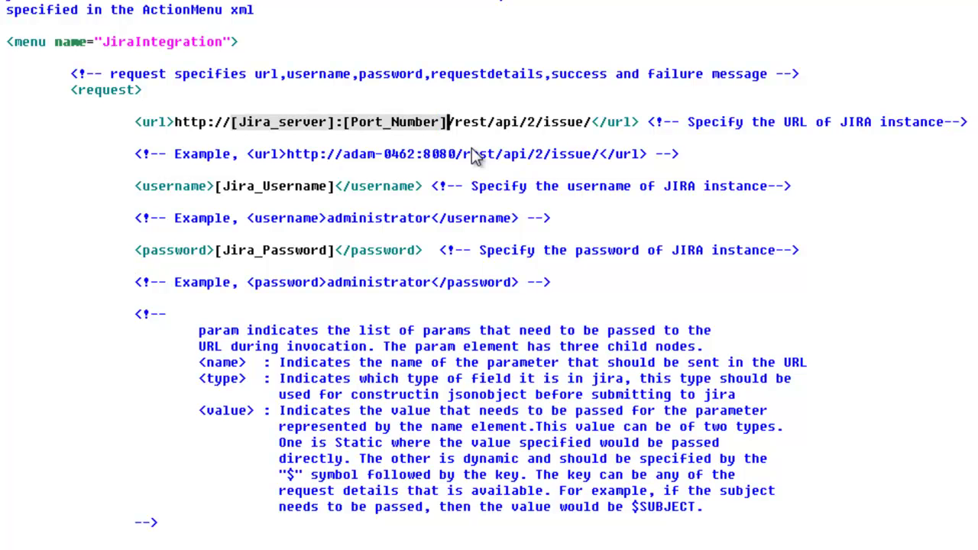
text(localhost:8090)
drag(215, 186, 334, 186)
text(administrat)
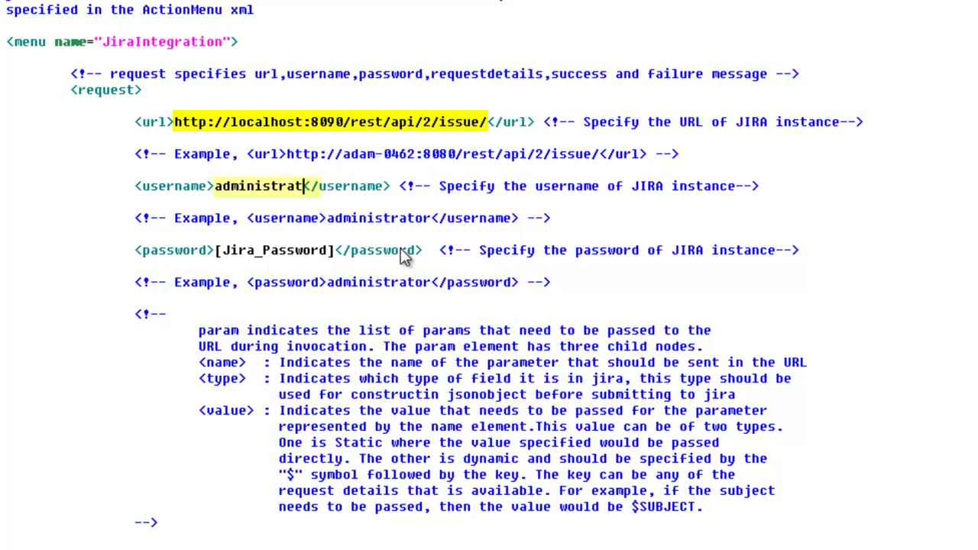
text(or)
drag(215, 250, 334, 250)
text(administrator)
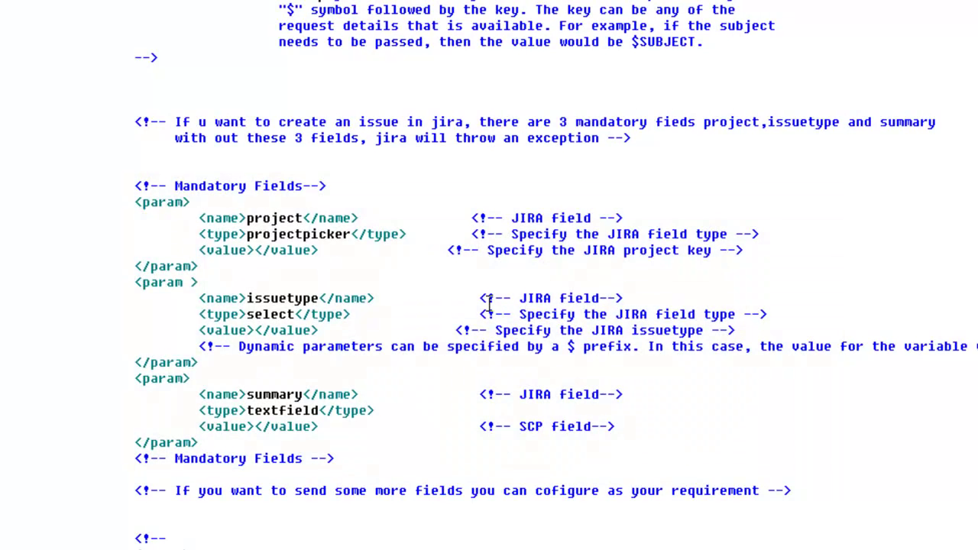
- Set Jira.xml's project value to SCP, issuetype to Bug and summary to $subject
click(258, 252)
text(SCP)
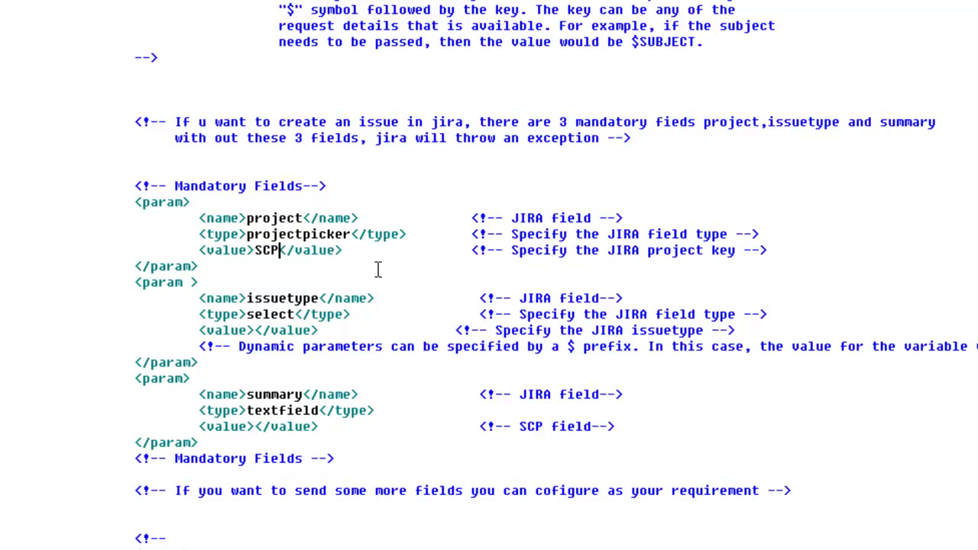
click(258, 330)
text(Bug)
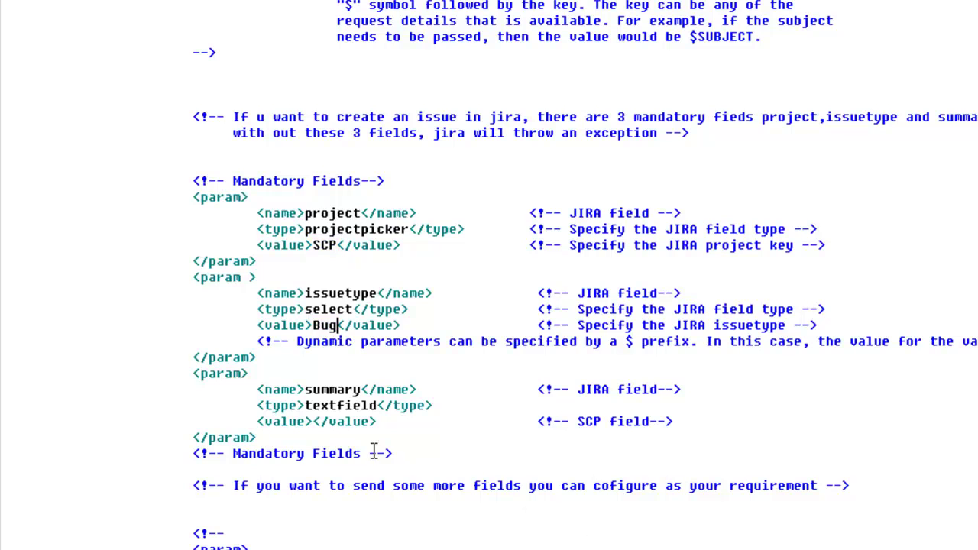
click(313, 422)
text(subject)
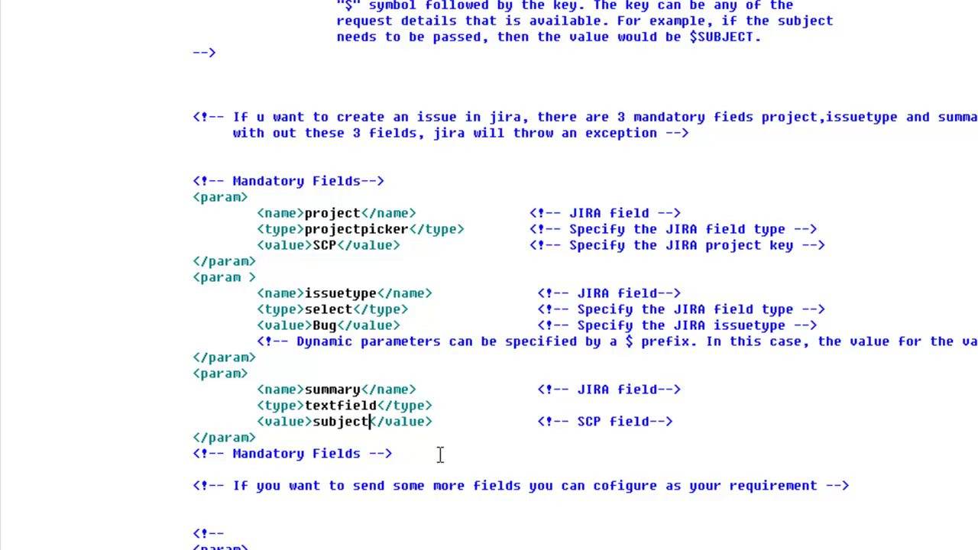
click(314, 421)
text($)
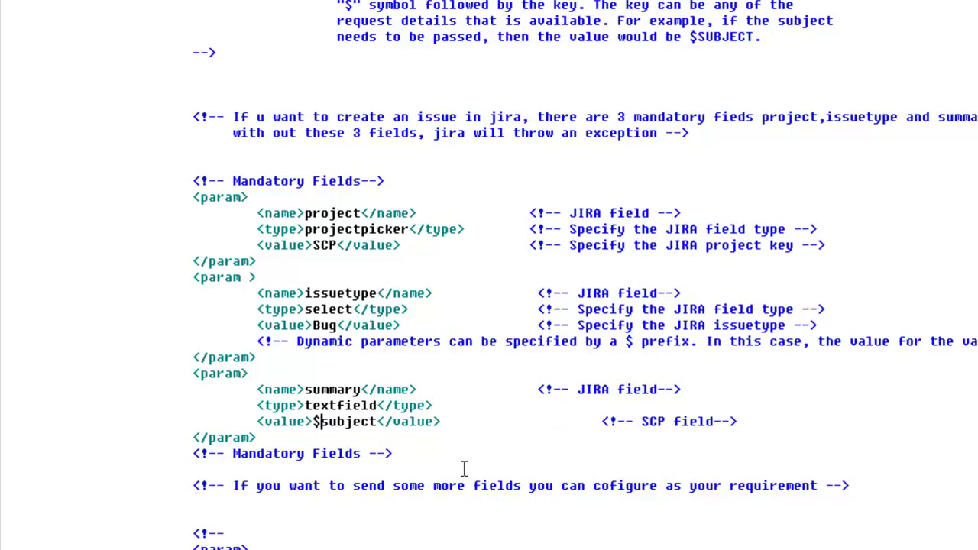
scroll(464, 468, down, 5)
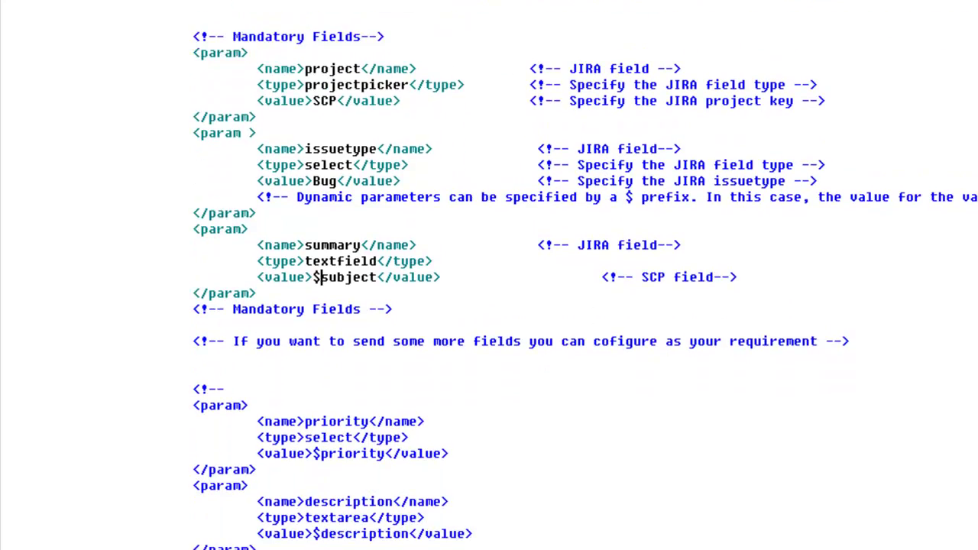
scroll(585, 276, down, 5)
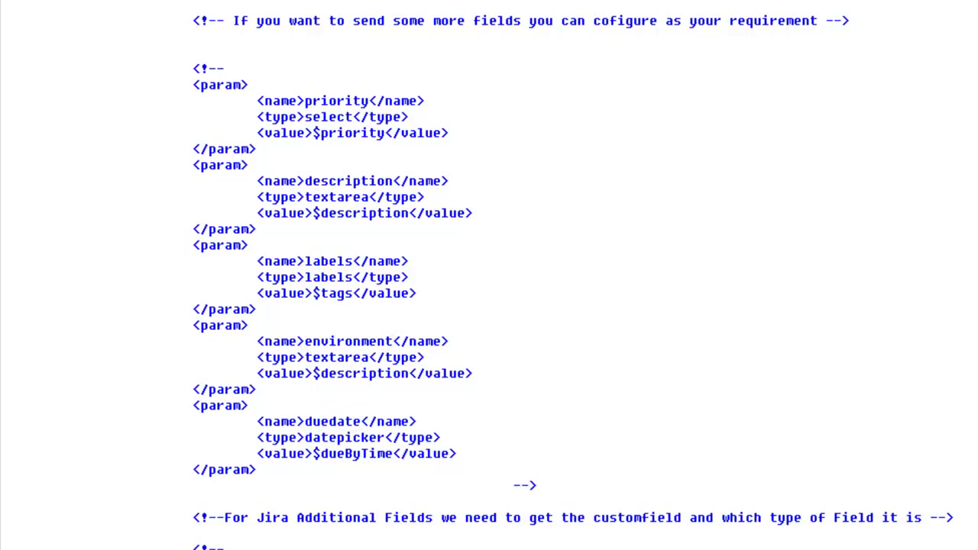
scroll(489, 275, down, 8)
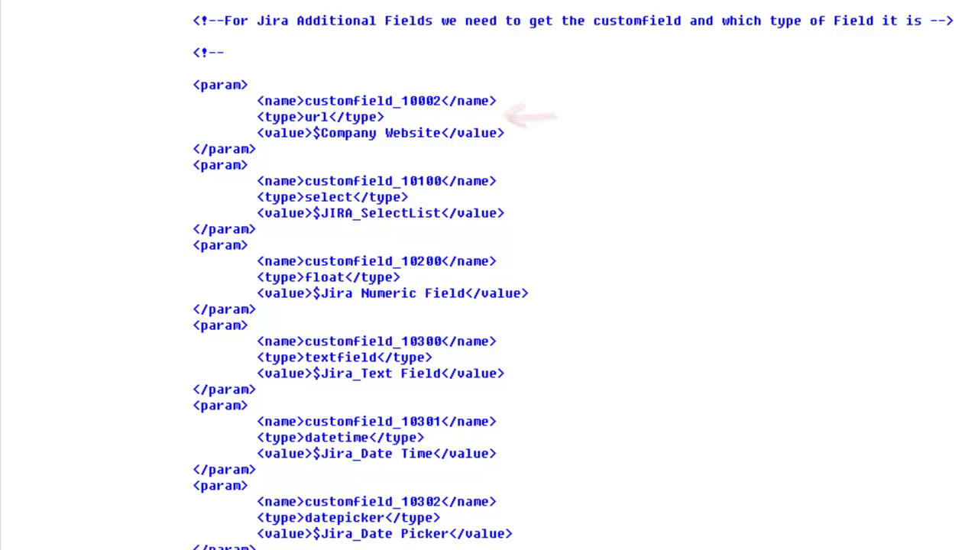
scroll(367, 275, down, 5)
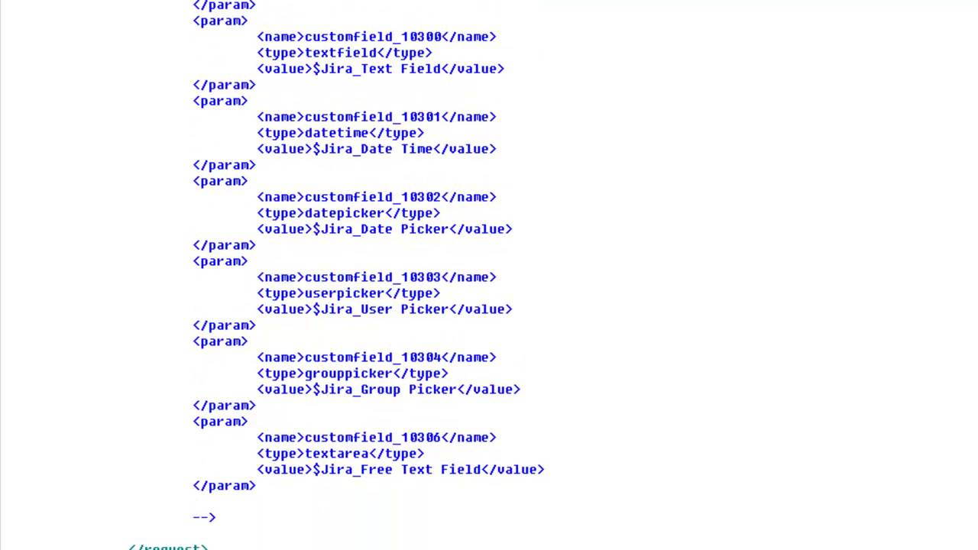
scroll(489, 275, down, 6)
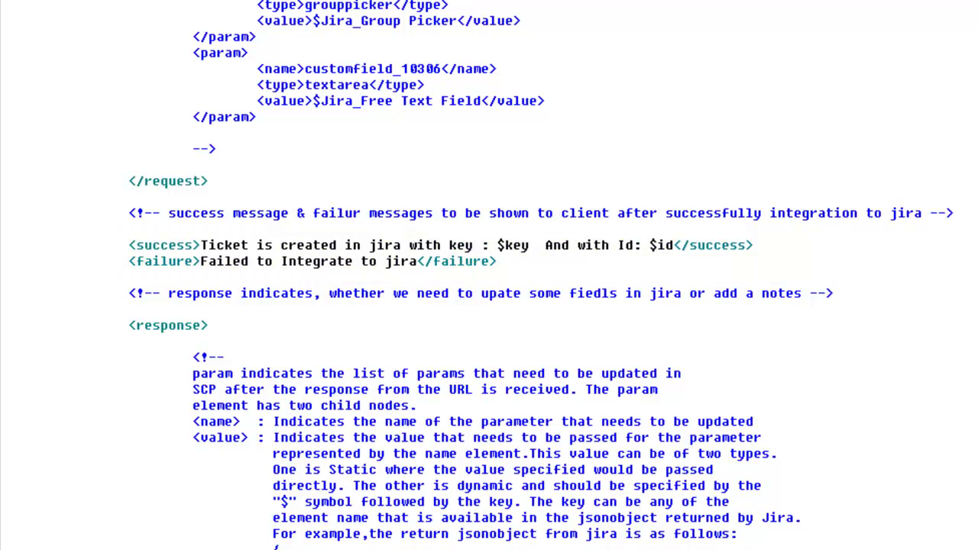
scroll(489, 275, down, 8)
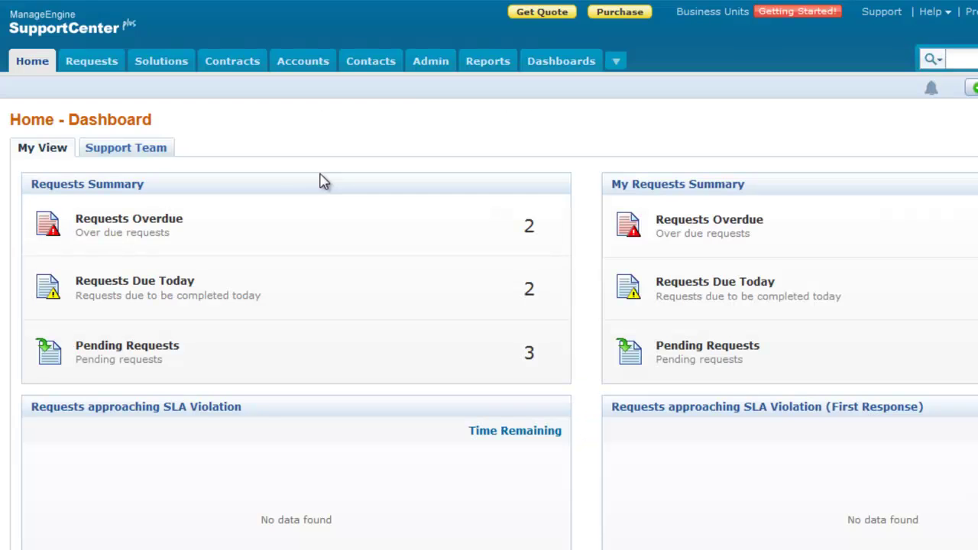
- Go to Admin > Helpdesk Customizer > Request - Additional Fields
click(432, 65)
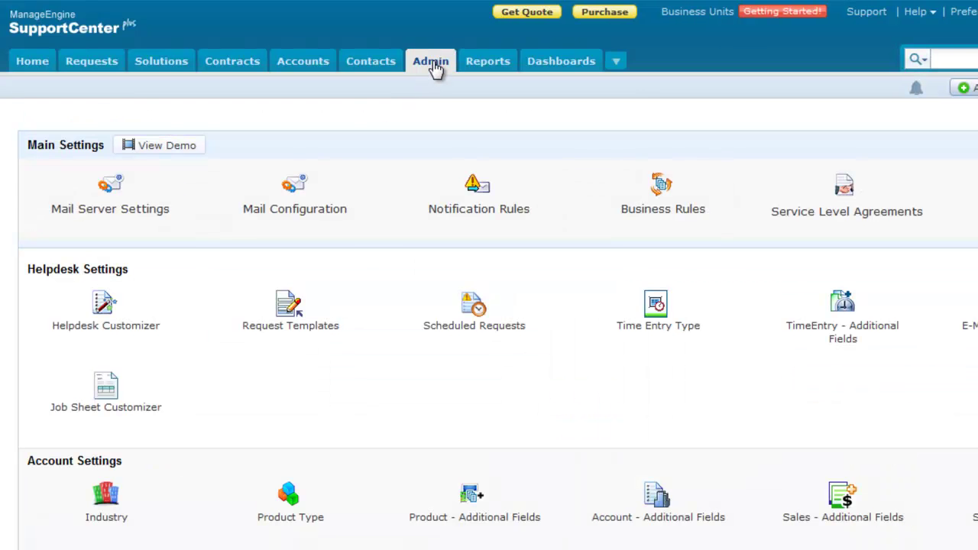
click(130, 326)
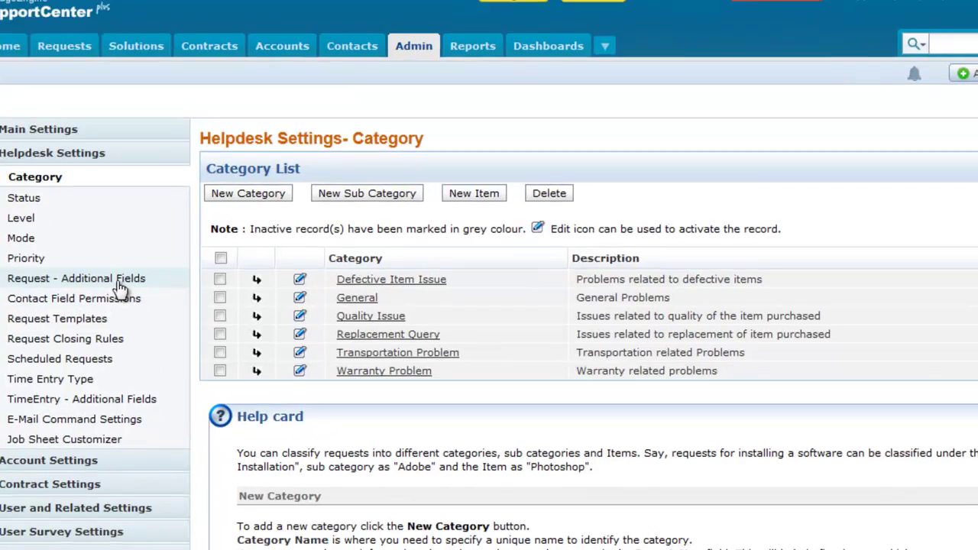
click(124, 287)
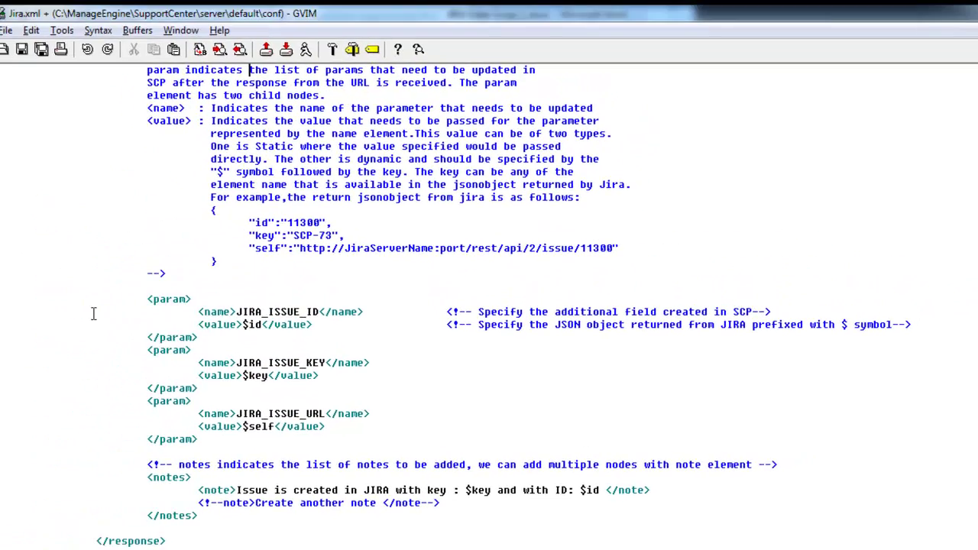
- Save Jira.xml and launch SupportCenter Server from the ManageEngine SupportCenter program group
click(28, 56)
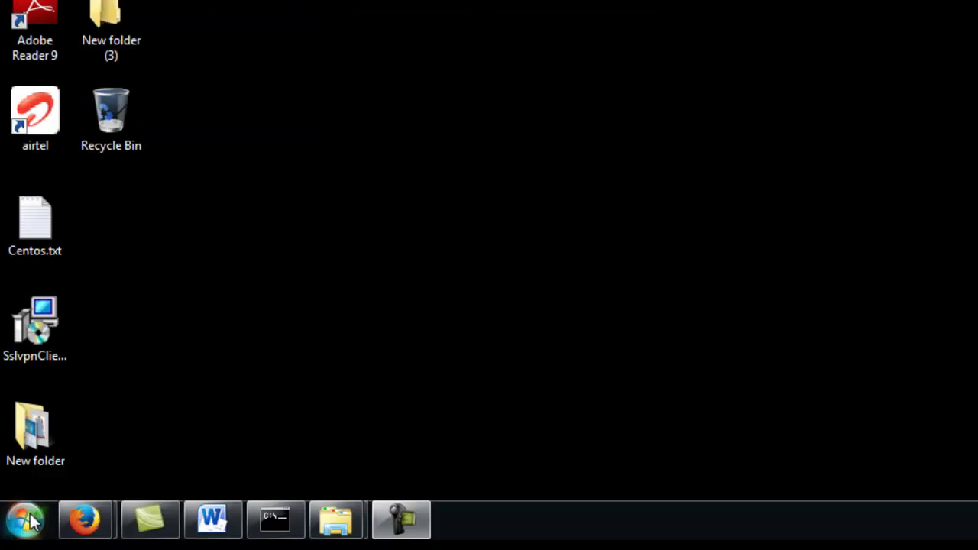
click(23, 520)
click(136, 435)
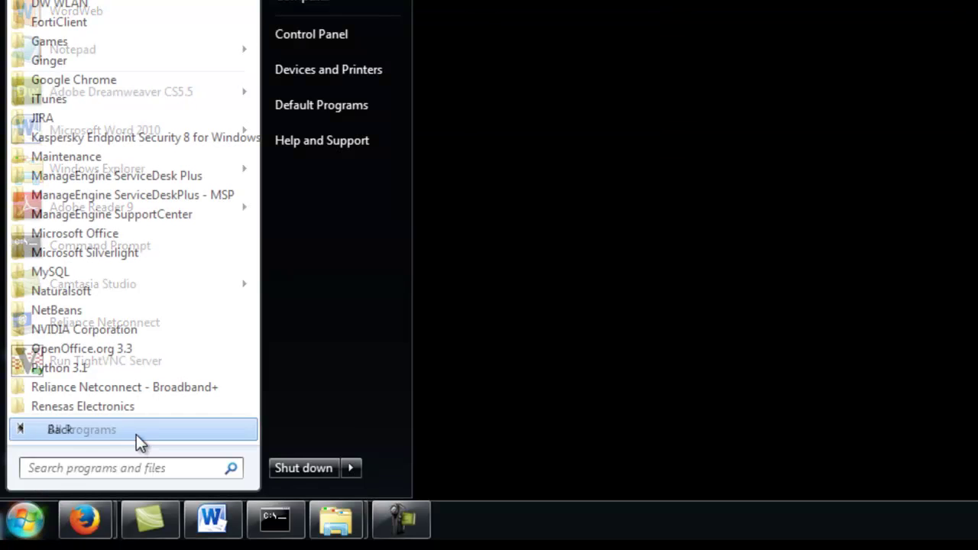
click(111, 214)
click(142, 294)
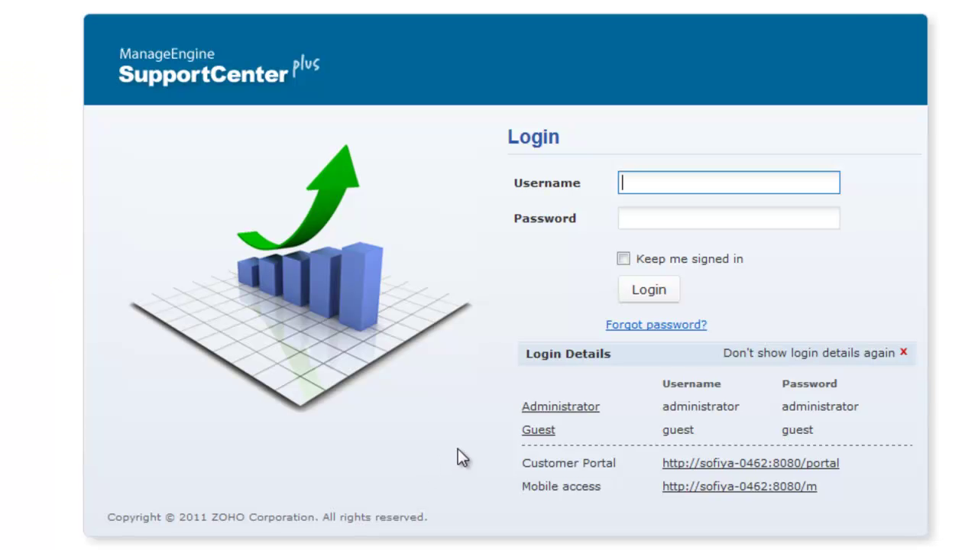
- Log in as administrator and create request Rendering Exception as a new JIRA issue
click(547, 408)
click(109, 76)
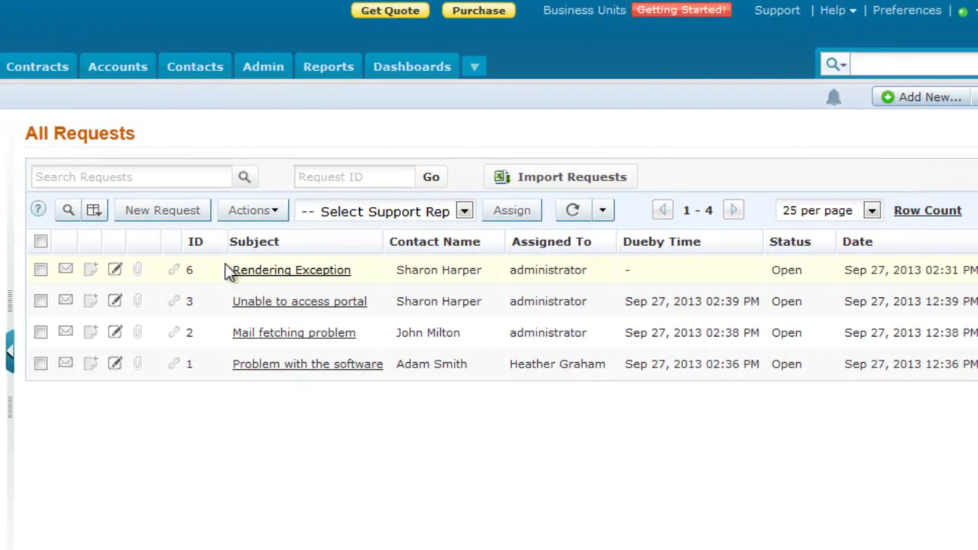
click(233, 270)
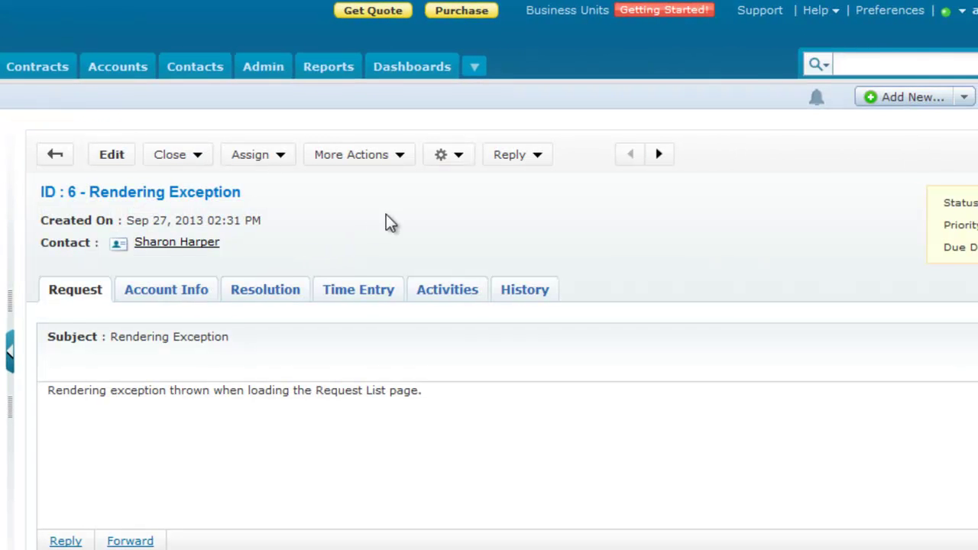
click(452, 162)
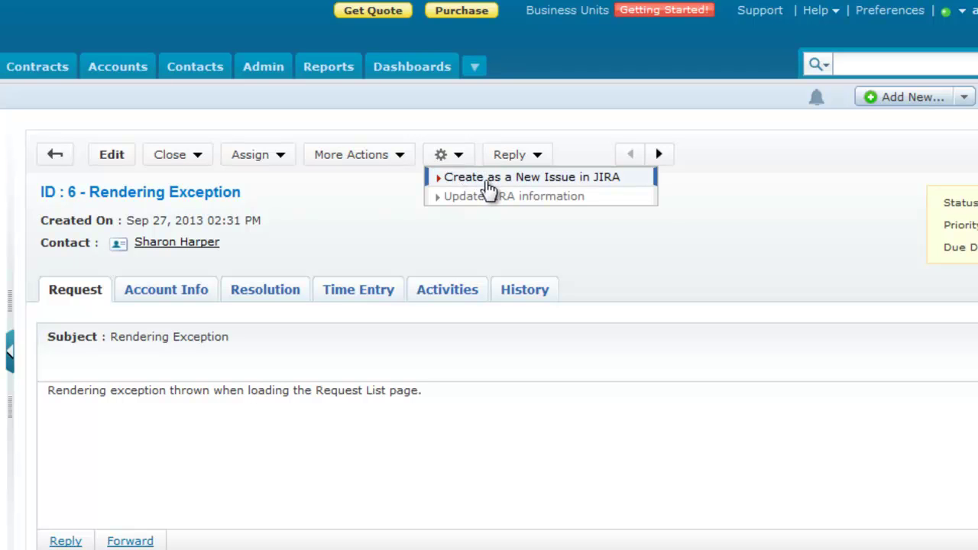
click(489, 183)
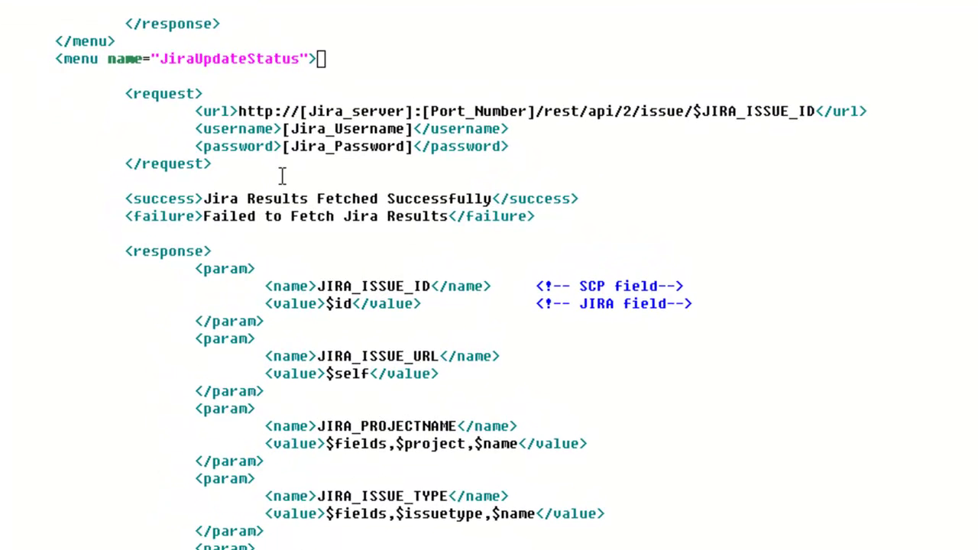
- In JiraUpdateStatus, set the URL host to localhost:8090, username administrator, and the Jira password
drag(301, 111, 535, 111)
text(localhost:8090)
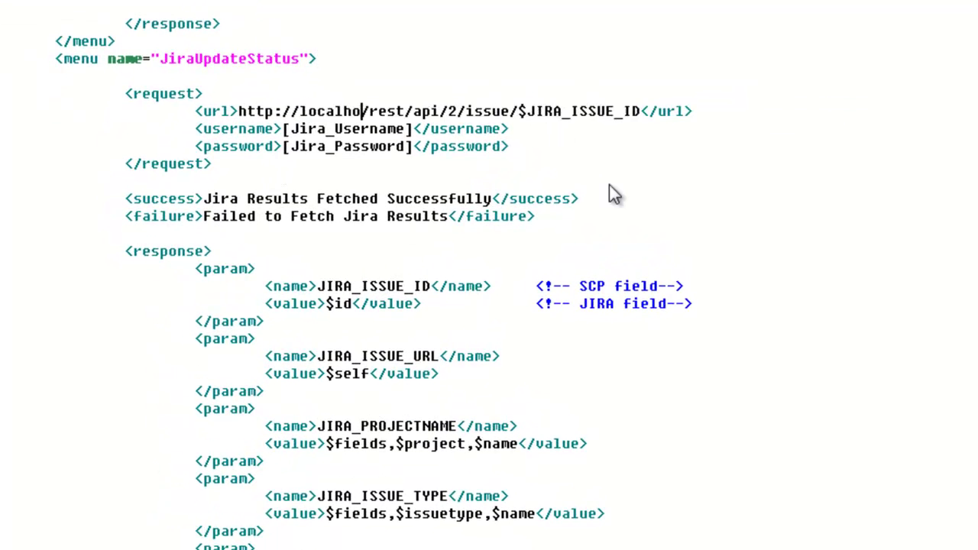
drag(283, 129, 412, 129)
text(administrator)
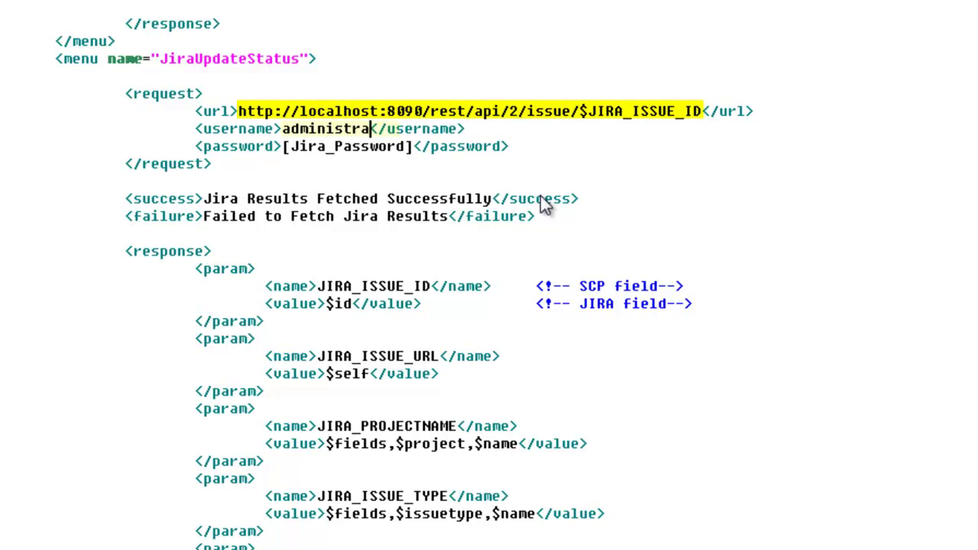
drag(283, 146, 413, 146)
text(administrator)
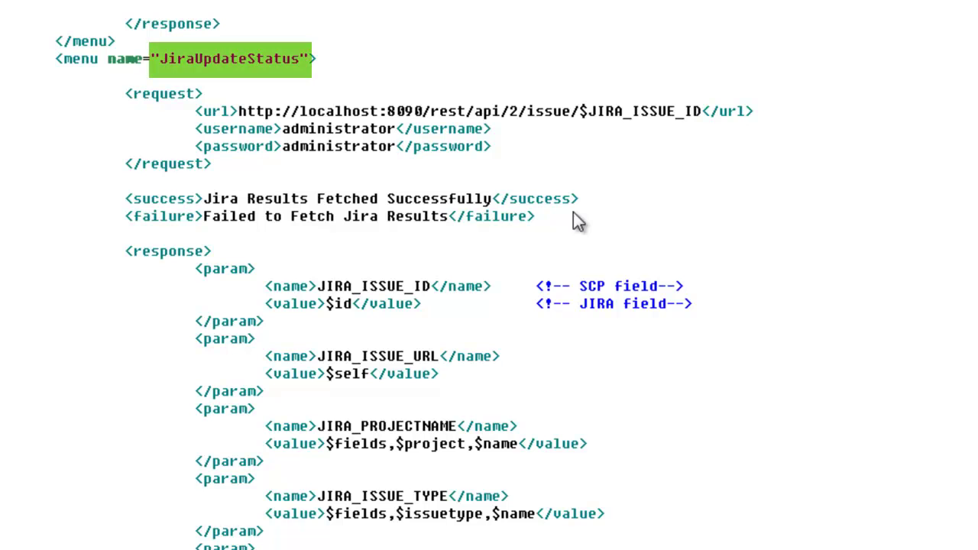
click(619, 218)
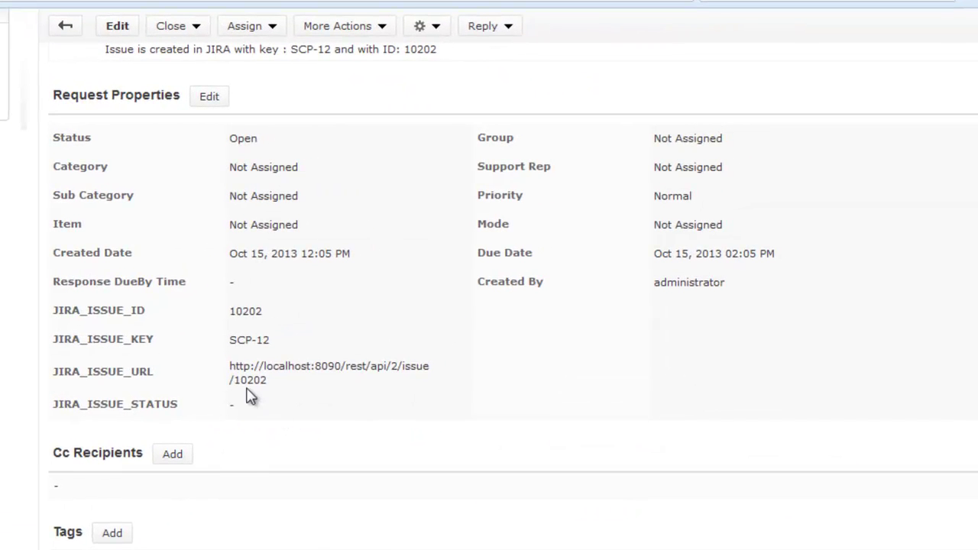
drag(230, 367, 273, 388)
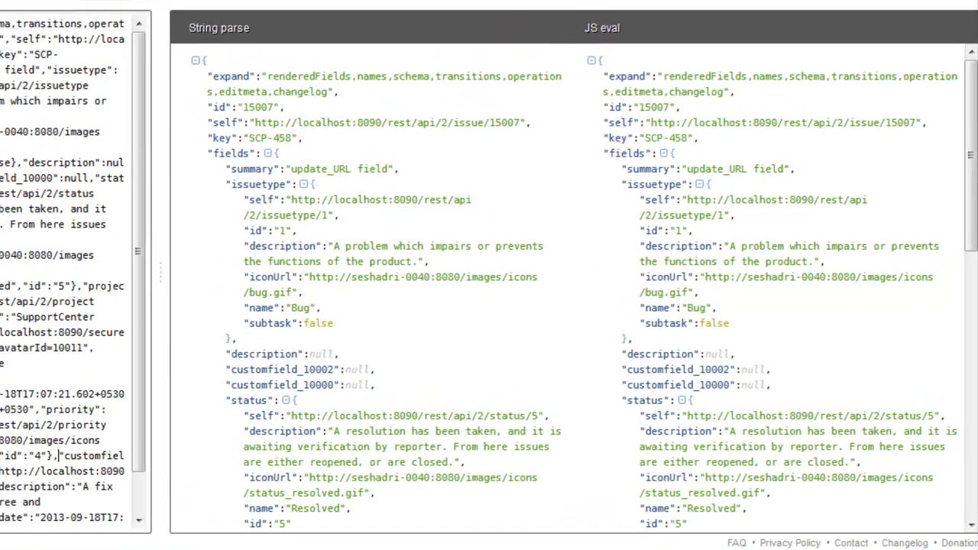
- Review the parsed issue's status and project objects, then save Jira.xml in GVim
drag(973, 235, 971, 388)
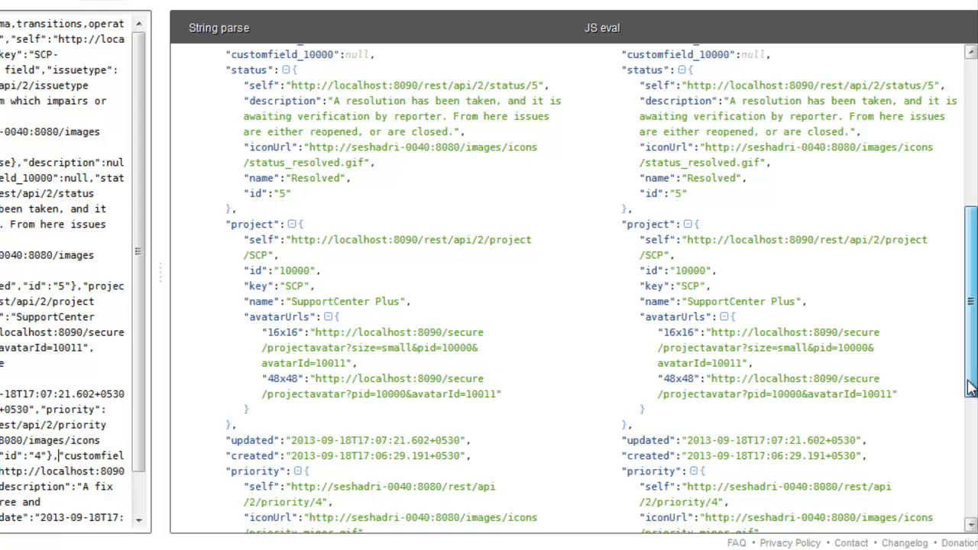
scroll(573, 291, up, 3)
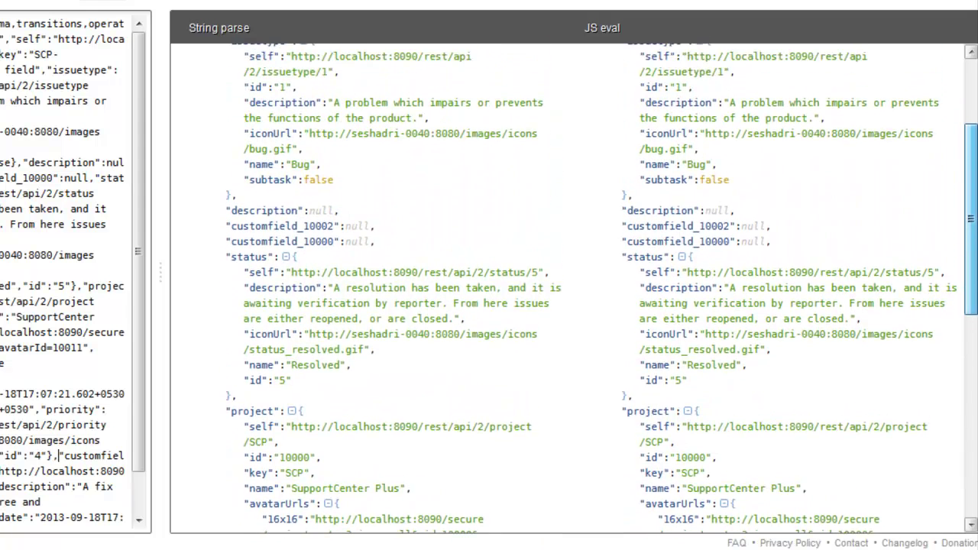
scroll(573, 290, up, 2)
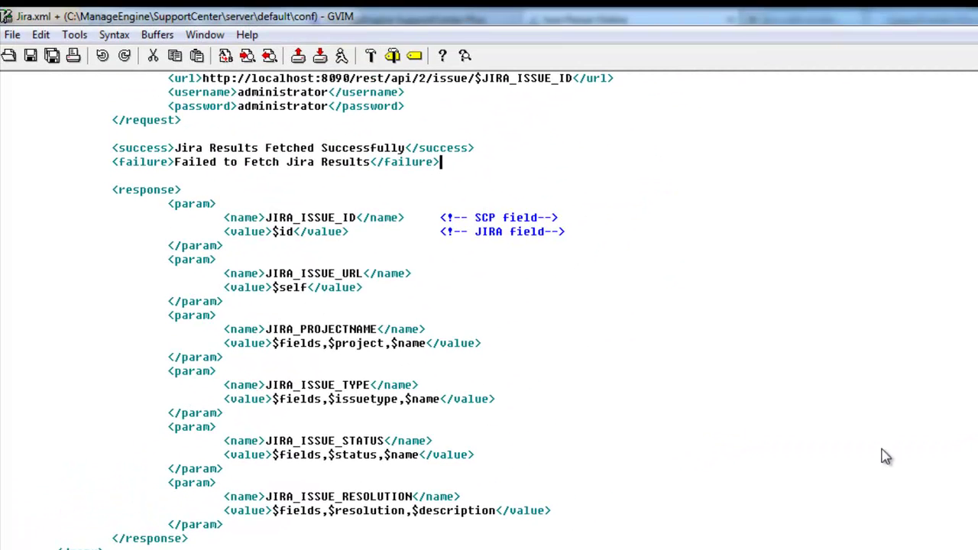
click(31, 58)
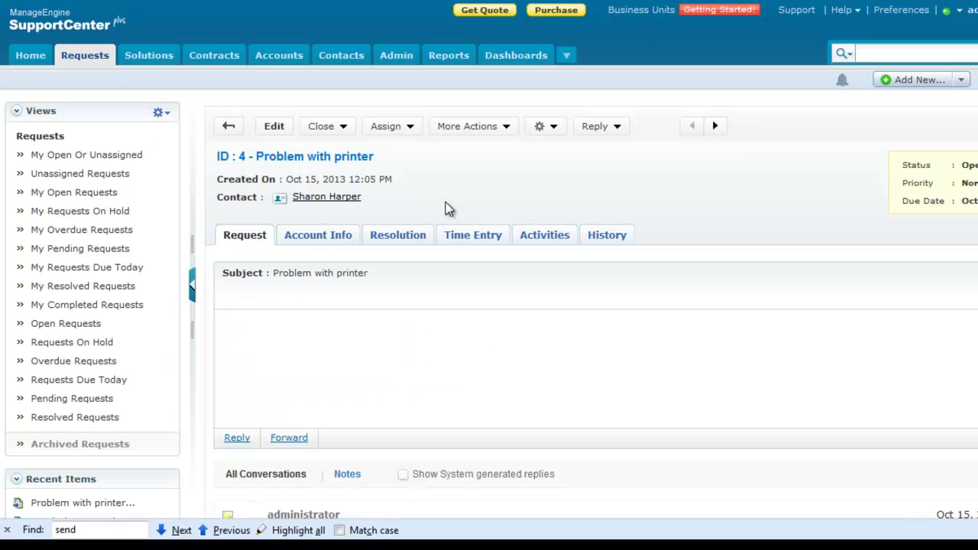
- Run Update JIRA information from request 4's gear menu
click(546, 126)
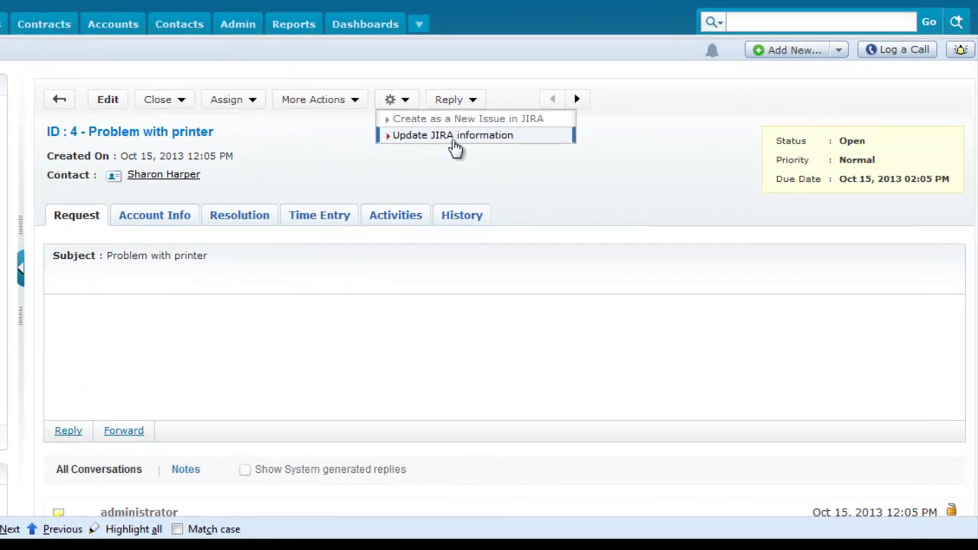
click(451, 138)
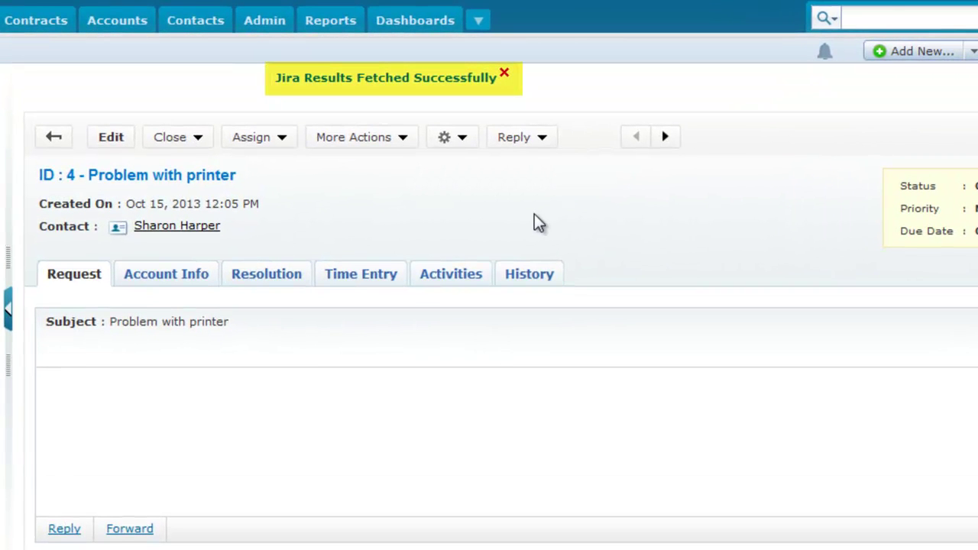